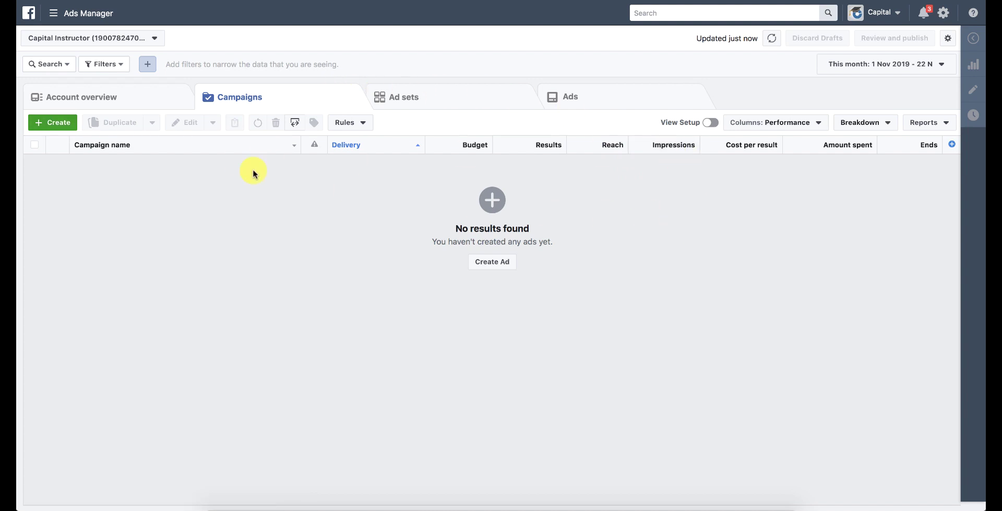
Step: Create a new campaign with the Messages objective and open its ad set's message destination settings
{"action": "left_click", "coordinate": [61, 125]}
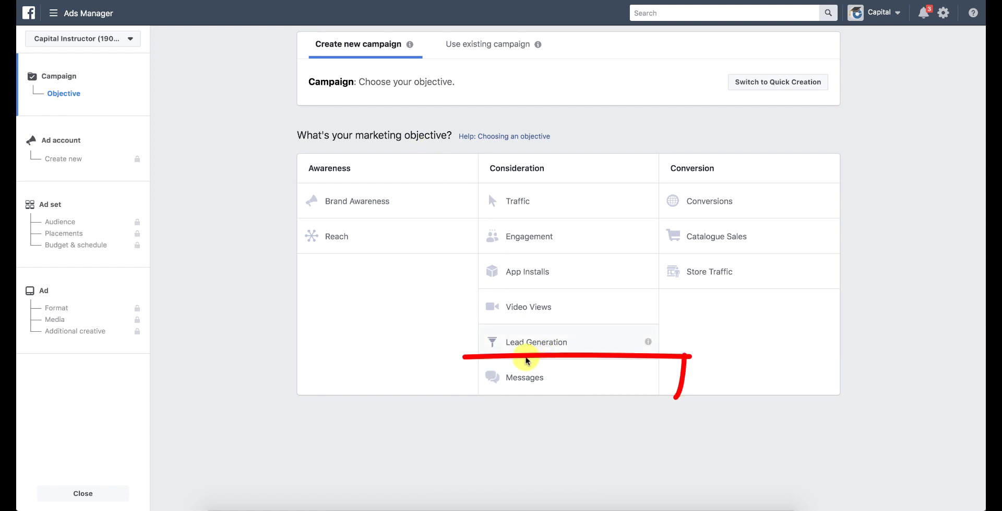
{"action": "left_click", "coordinate": [525, 380]}
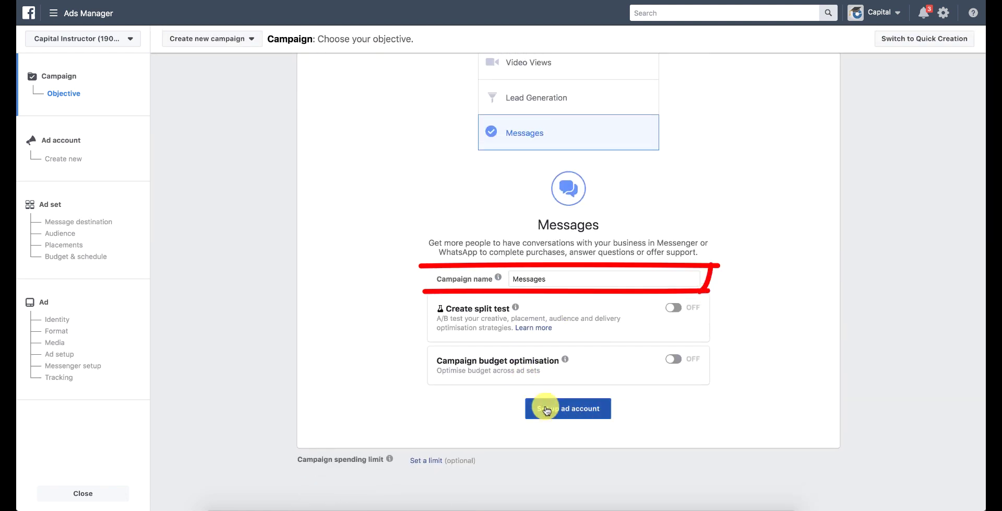
{"action": "left_click", "coordinate": [63, 219]}
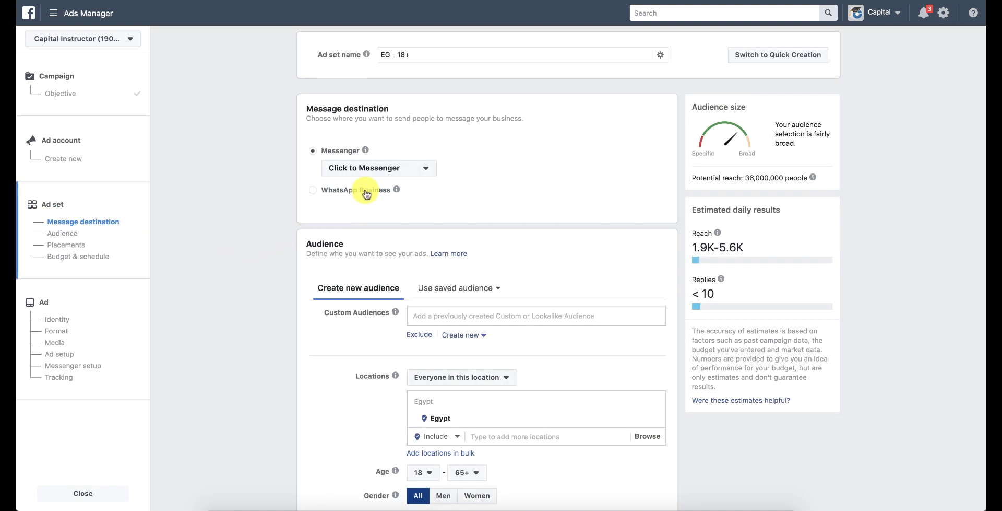
Step: Set the Messenger destination to Sponsored message, sent from the Fb ads 101 page
{"action": "mouse_move", "coordinate": [386, 63]}
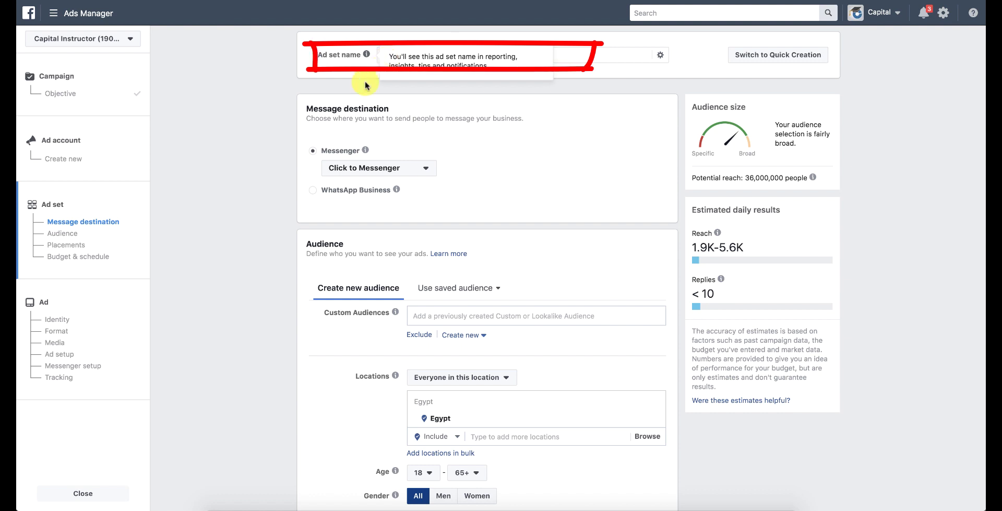
{"action": "left_click", "coordinate": [412, 166]}
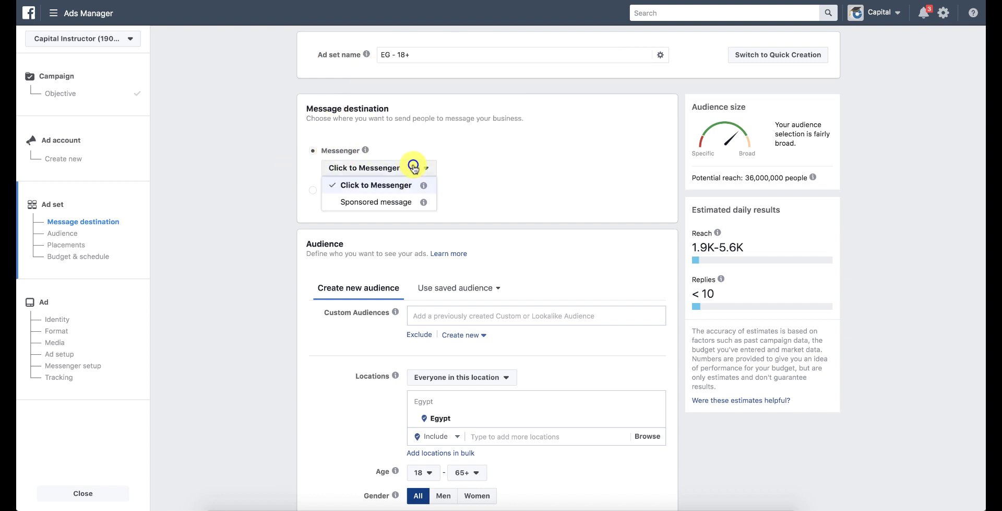
{"action": "left_click", "coordinate": [375, 204]}
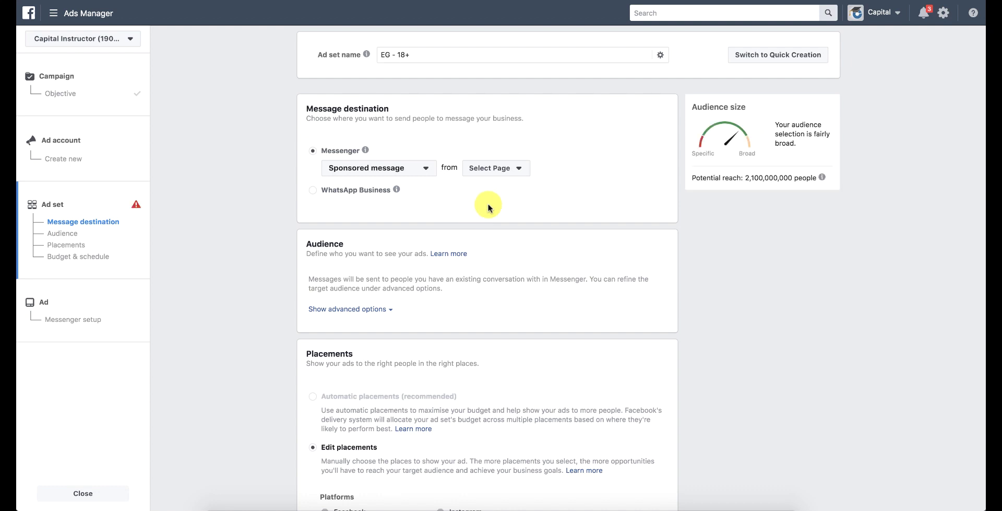
{"action": "left_click", "coordinate": [506, 176]}
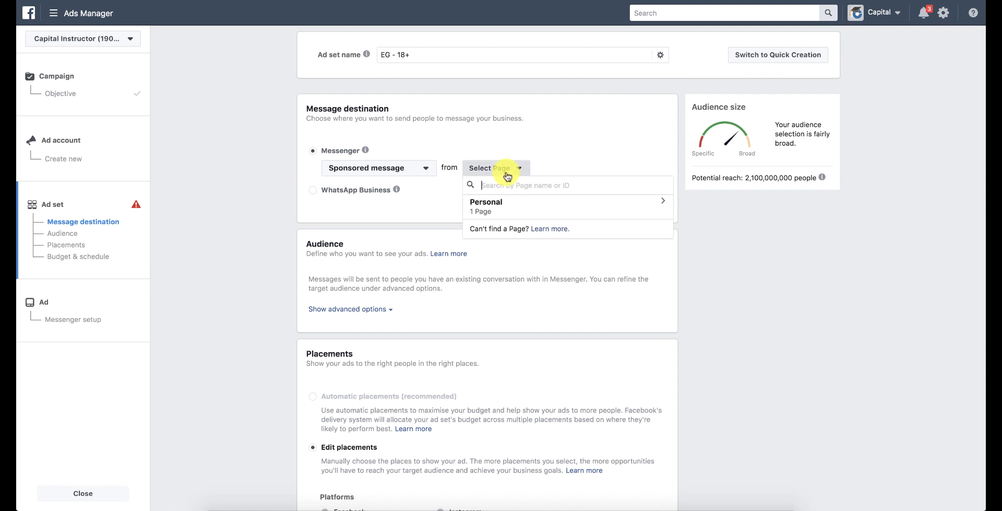
{"action": "left_click", "coordinate": [509, 204]}
{"action": "left_click", "coordinate": [507, 235]}
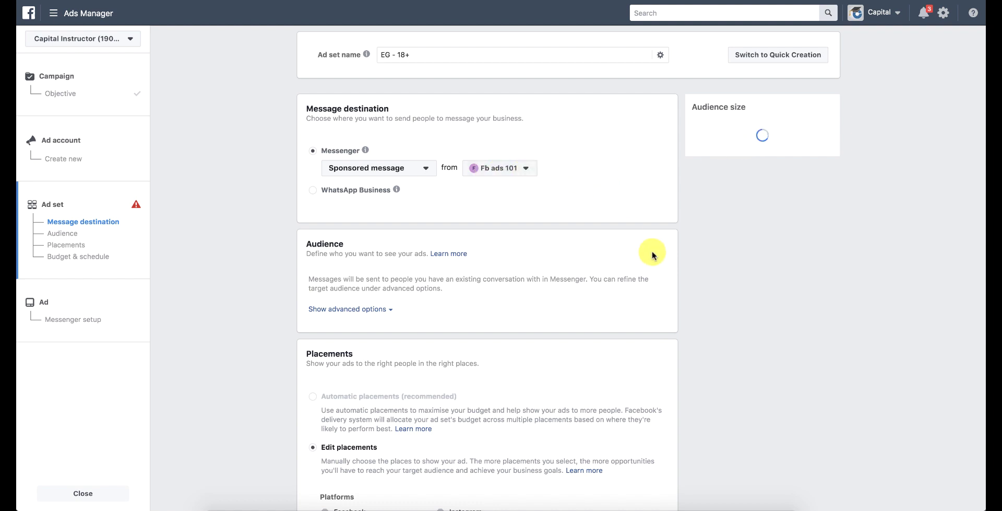
Step: Examine the ad set's audience description, audience size and advanced targeting options
{"action": "scroll", "coordinate": [626, 255], "scroll_direction": "down", "scroll_amount": 3}
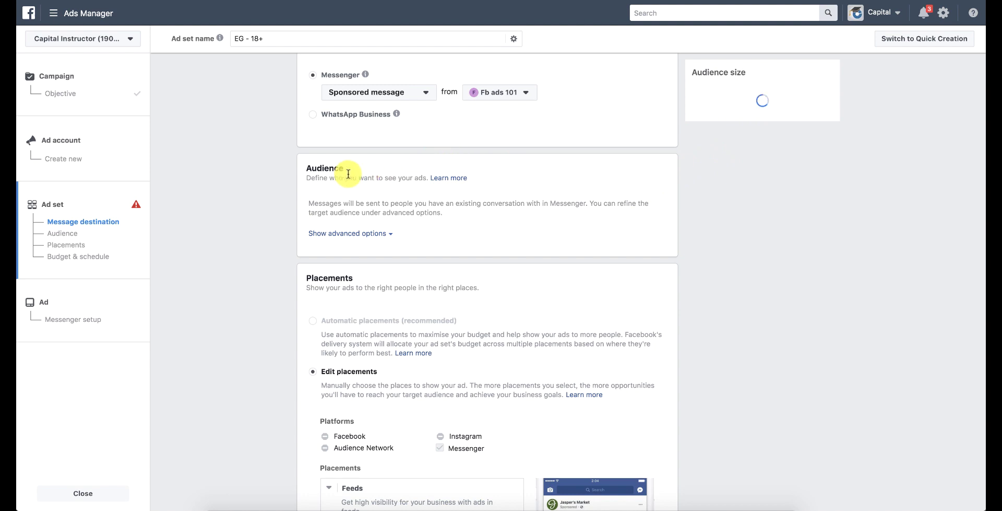
{"action": "left_click_drag", "start_coordinate": [307, 204], "coordinate": [449, 193]}
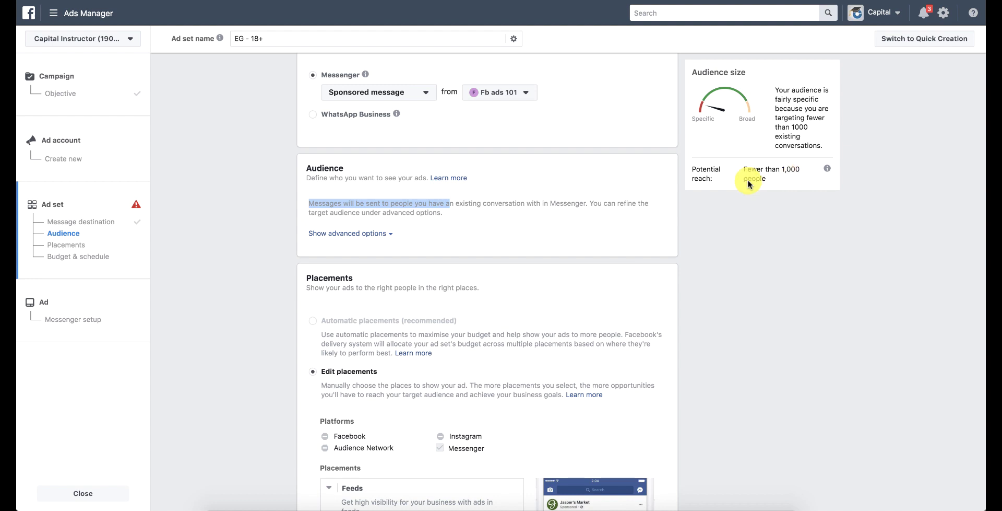
{"action": "scroll", "coordinate": [515, 184], "scroll_direction": "down", "scroll_amount": 1}
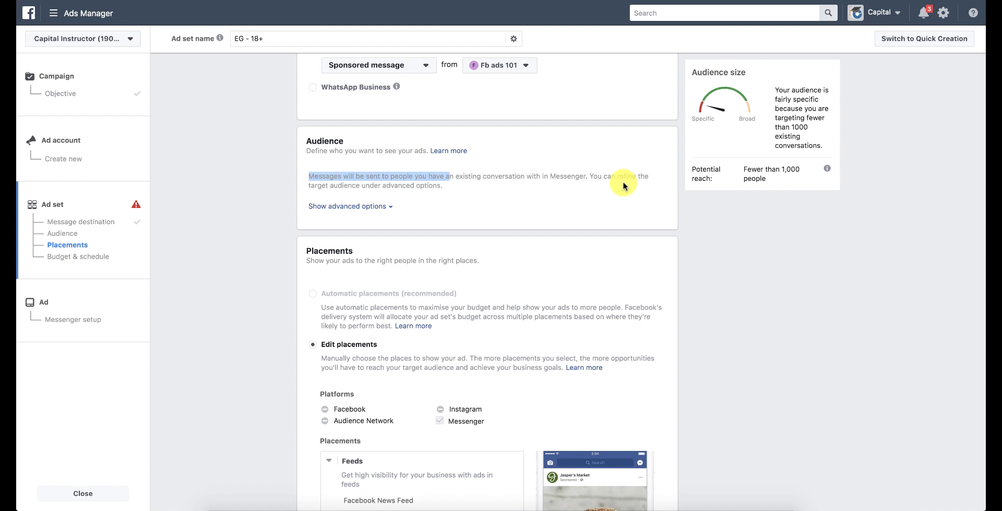
{"action": "left_click", "coordinate": [386, 206]}
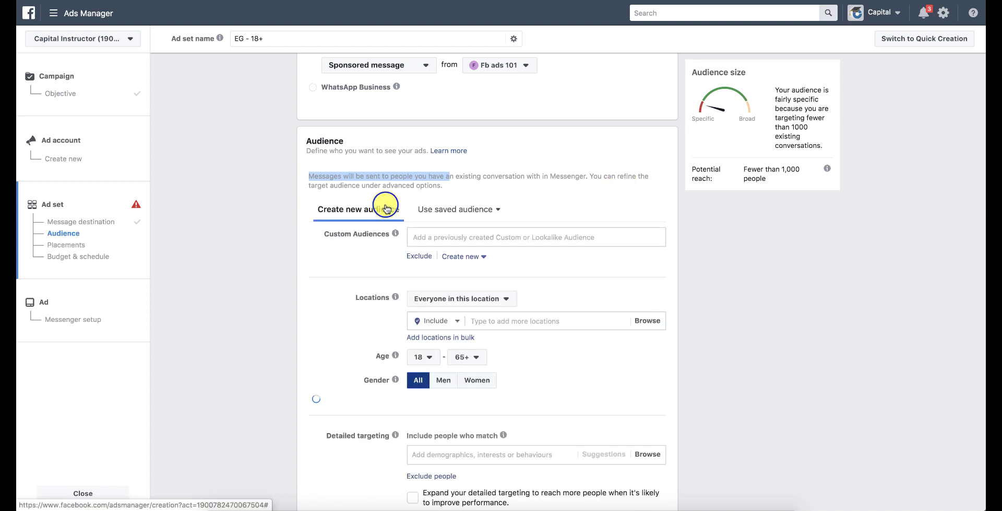
{"action": "scroll", "coordinate": [443, 273], "scroll_direction": "down", "scroll_amount": 6}
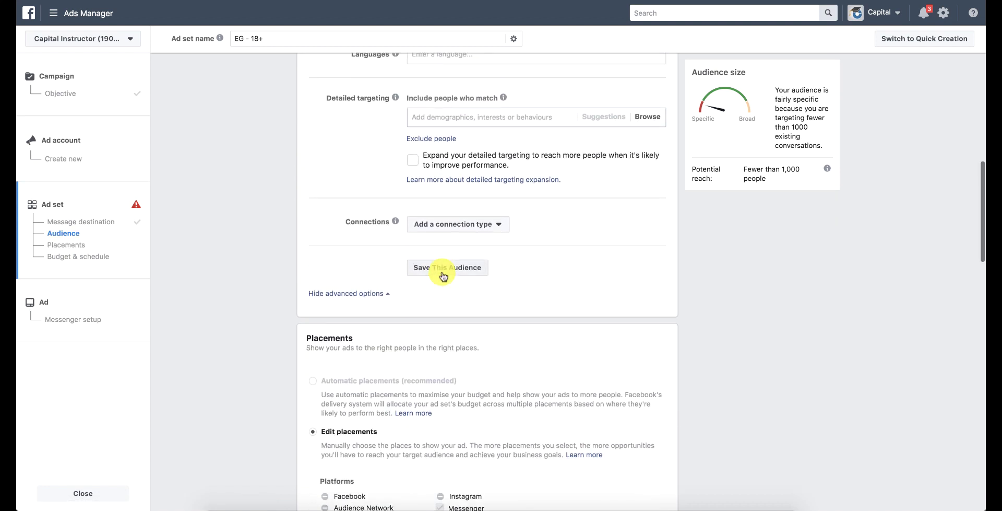
{"action": "scroll", "coordinate": [442, 269], "scroll_direction": "up", "scroll_amount": 8}
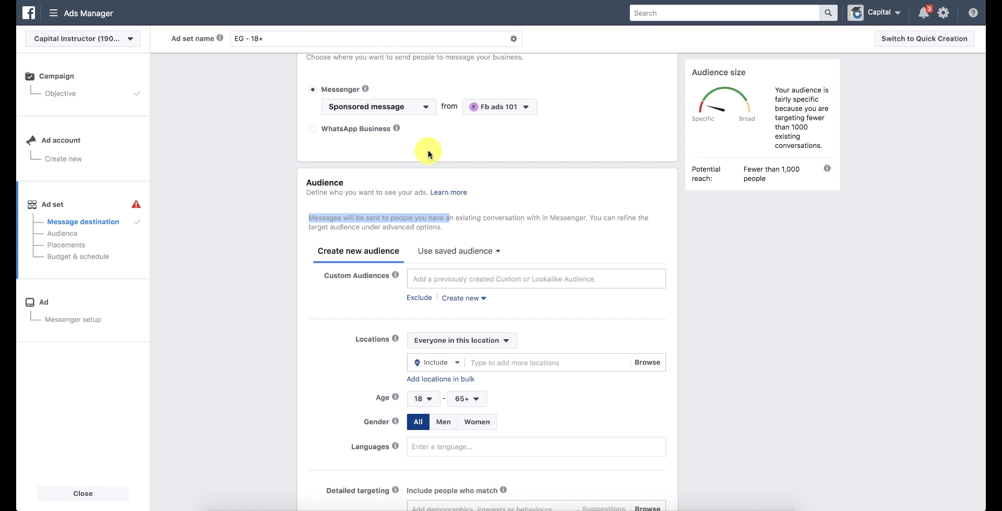
{"action": "scroll", "coordinate": [427, 151], "scroll_direction": "down", "scroll_amount": 8}
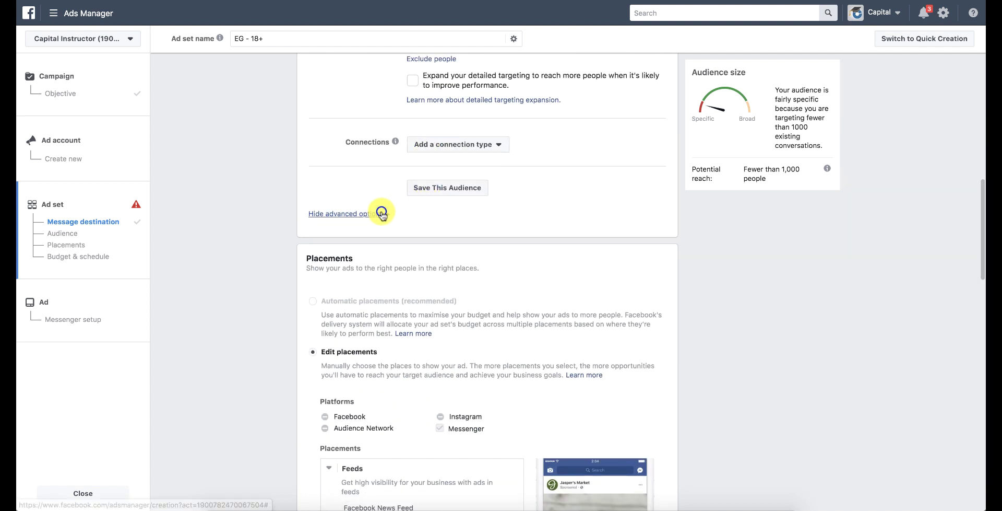
{"action": "left_click", "coordinate": [381, 270]}
Step: Review the sponsored message placements and the ad set's budget, optimisation and bid control, and continue to the ad's Messenger setup
{"action": "scroll", "coordinate": [418, 230], "scroll_direction": "down", "scroll_amount": 4}
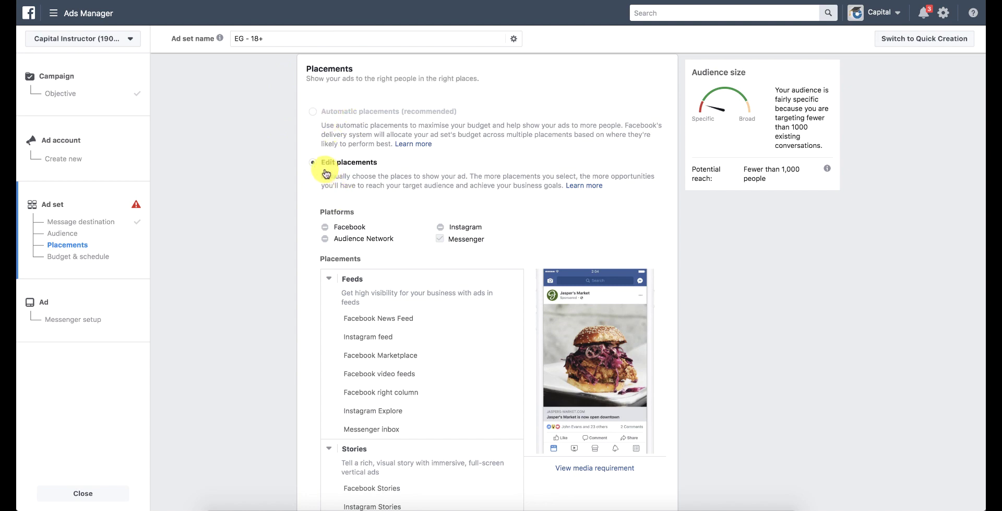
{"action": "scroll", "coordinate": [475, 252], "scroll_direction": "down", "scroll_amount": 9}
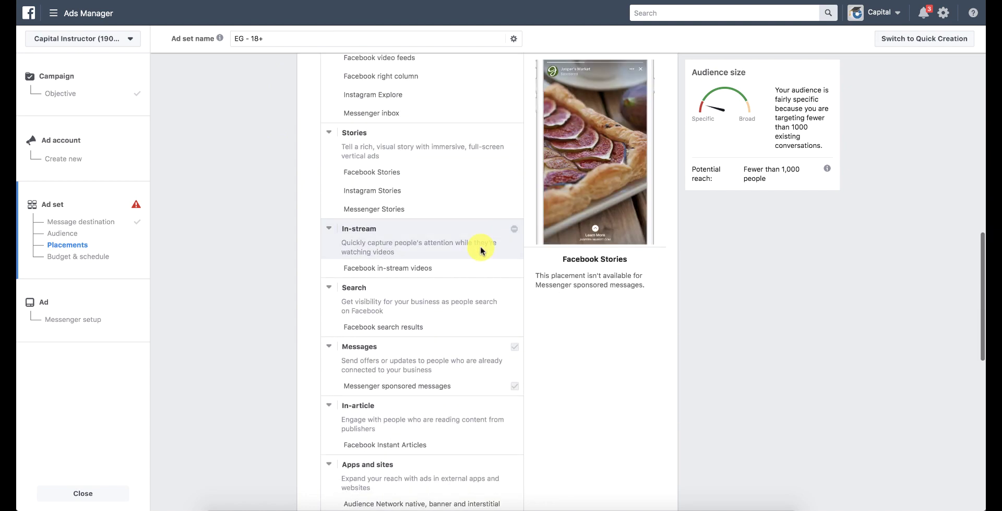
{"action": "scroll", "coordinate": [481, 251], "scroll_direction": "down", "scroll_amount": 2}
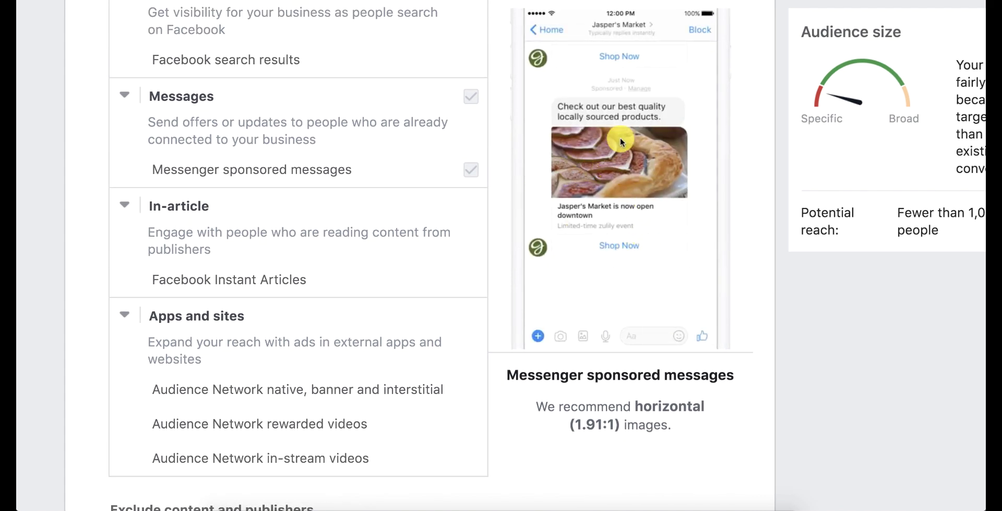
{"action": "scroll", "coordinate": [526, 275], "scroll_direction": "down", "scroll_amount": 4}
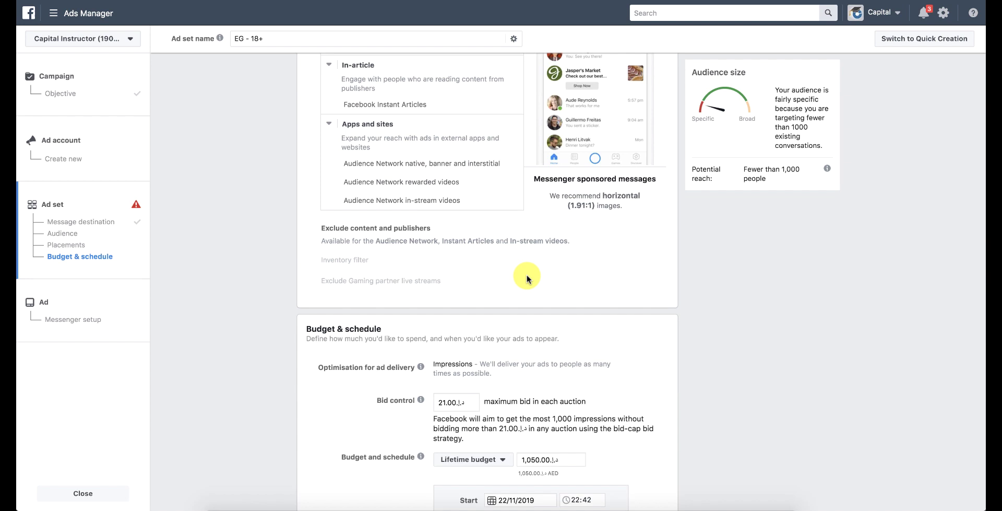
{"action": "scroll", "coordinate": [527, 279], "scroll_direction": "down", "scroll_amount": 5}
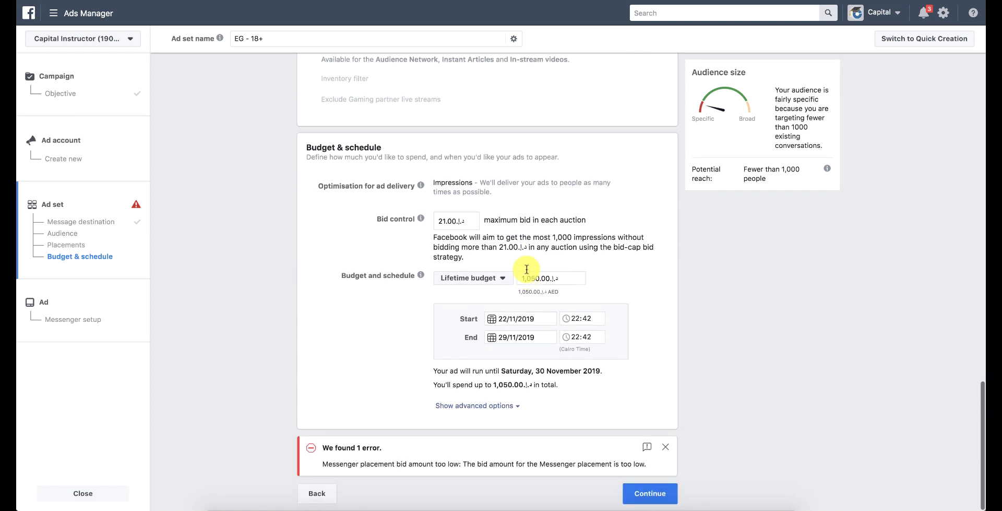
{"action": "left_click_drag", "start_coordinate": [434, 183], "coordinate": [471, 181]}
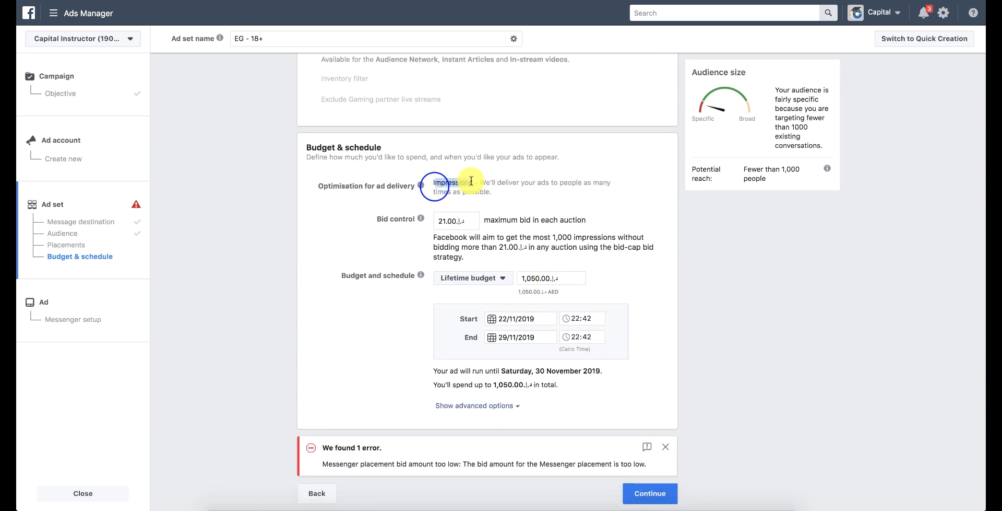
{"action": "left_click", "coordinate": [447, 221]}
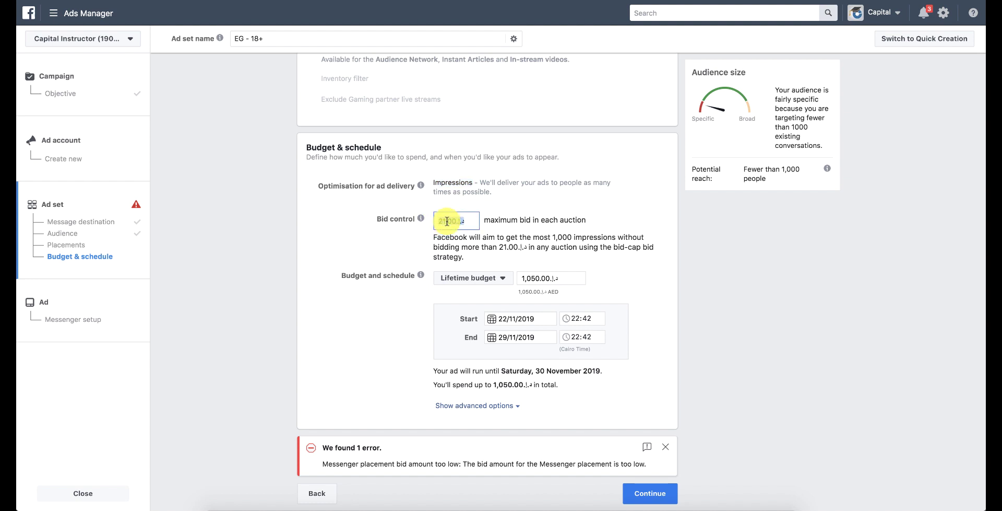
{"action": "left_click", "coordinate": [650, 493]}
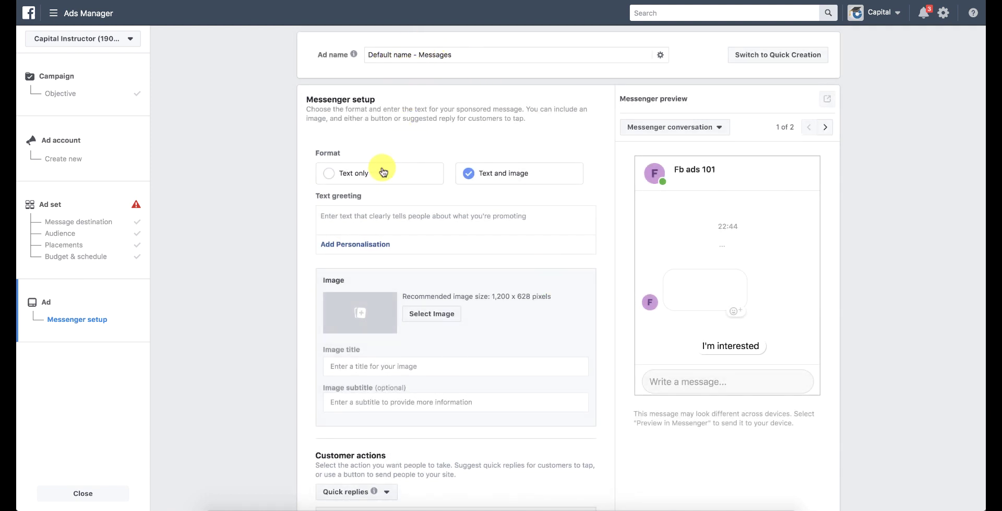
Step: Set the message format to Text and image and upload the picture of the woman with the yellow speech bubble
{"action": "left_click", "coordinate": [358, 174]}
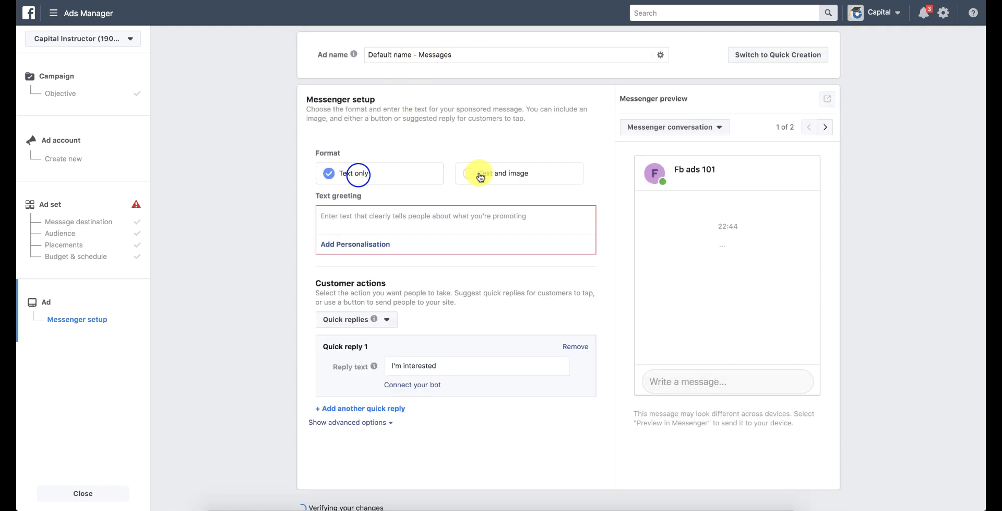
{"action": "left_click", "coordinate": [479, 174]}
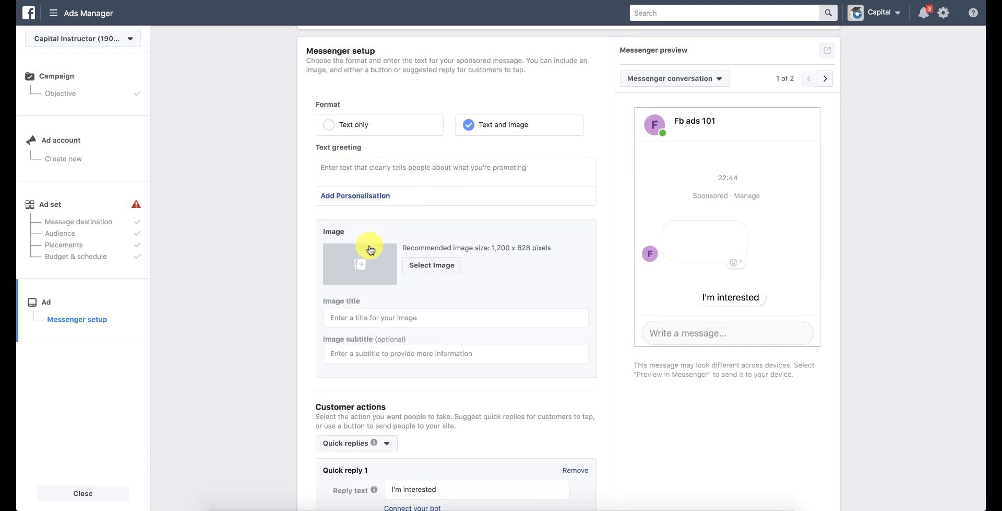
{"action": "left_click", "coordinate": [427, 265]}
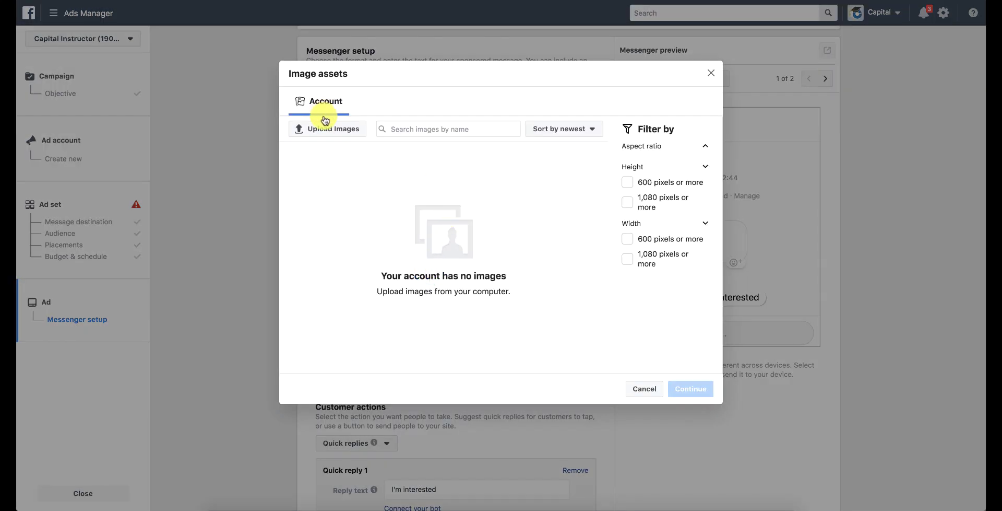
{"action": "left_click", "coordinate": [353, 129]}
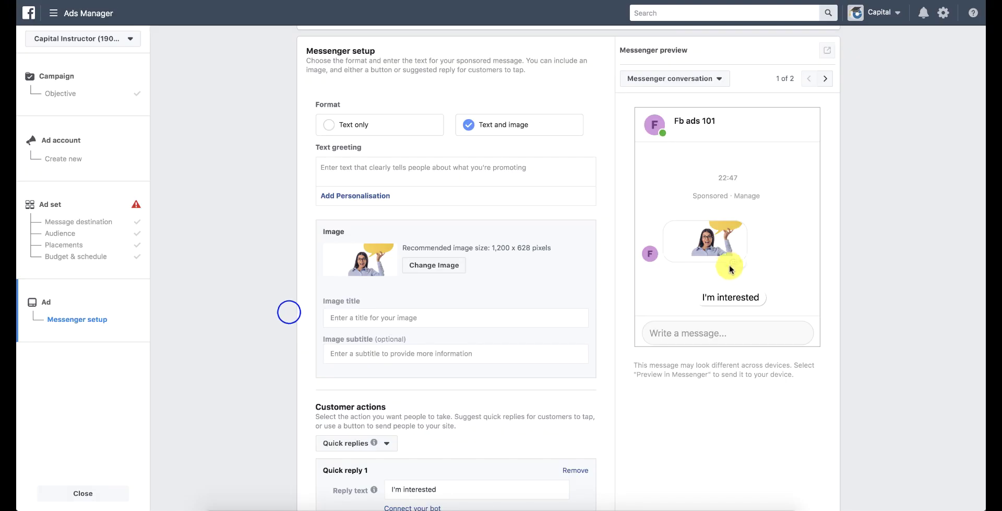
Step: Write the text greeting "حابب ابلغك يا" and end it with a personalisation field for the recipient's name
{"action": "left_click", "coordinate": [366, 173]}
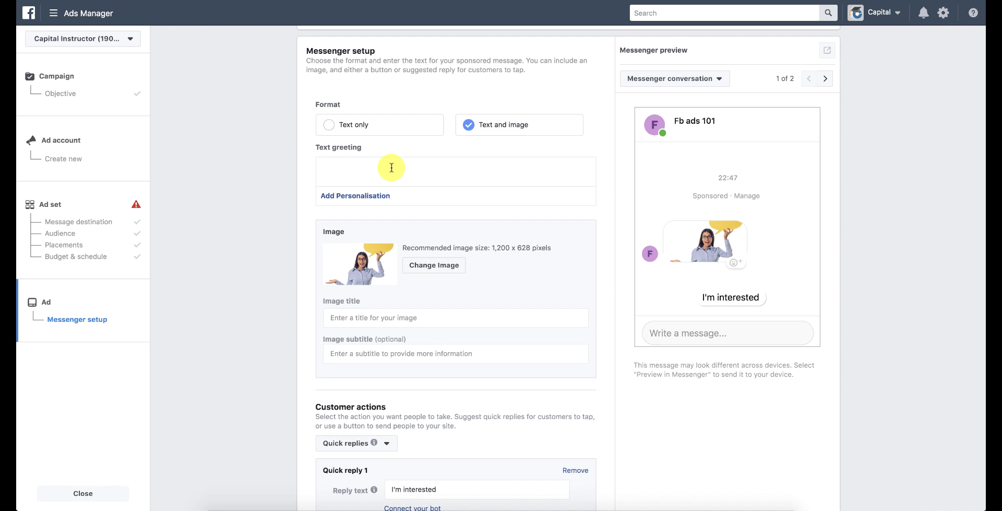
{"action": "type", "text": "حابيين"}
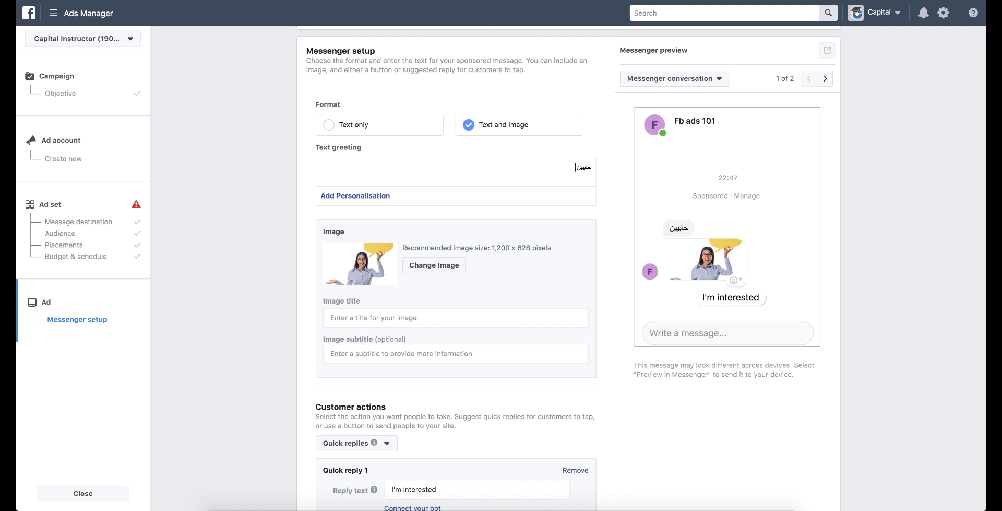
{"action": "key", "text": "BackSpace"}
{"action": "key", "text": "BackSpace"}
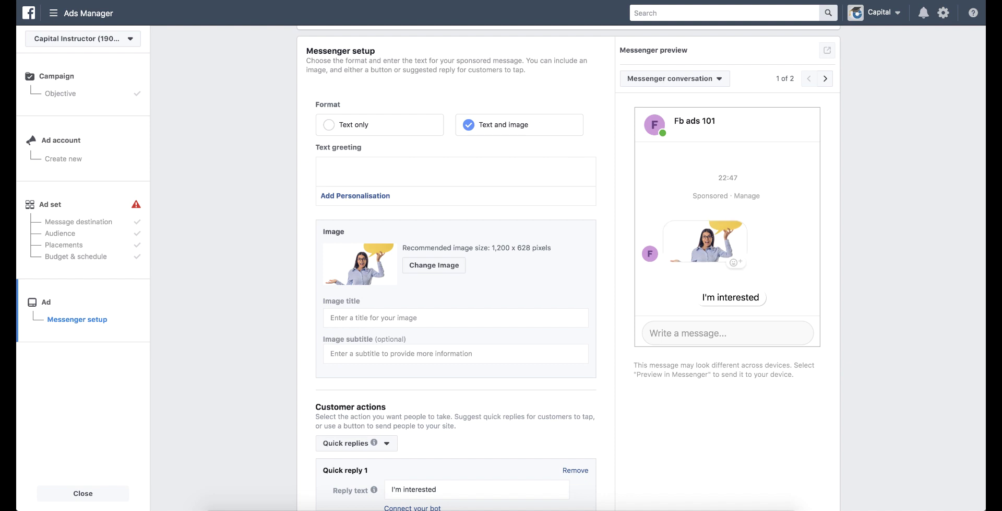
{"action": "type", "text": "حابب ابلغ"}
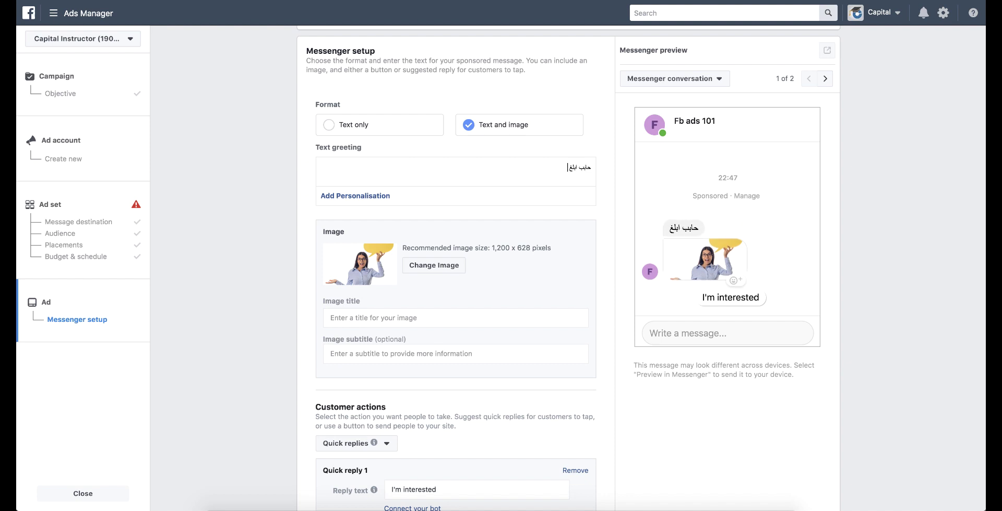
{"action": "type", "text": " حضرتك بال"}
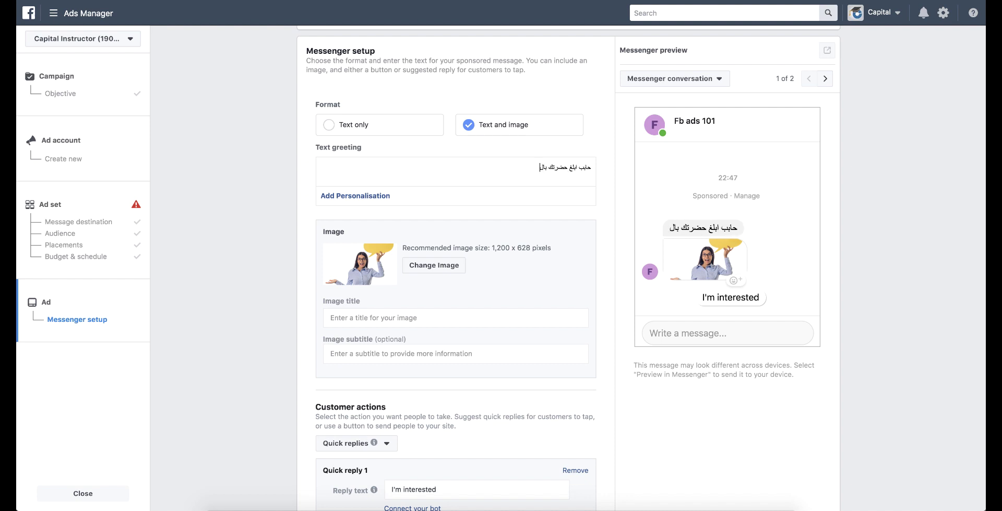
{"action": "key", "text": "BackSpace"}
{"action": "key", "text": "BackSpace"}
{"action": "key", "text": "BackSpace"}
{"action": "key", "text": "BackSpace"}
{"action": "key", "text": "BackSpace"}
{"action": "key", "text": "BackSpace"}
{"action": "key", "text": "BackSpace"}
{"action": "key", "text": "BackSpace"}
{"action": "key", "text": "BackSpace"}
{"action": "key", "text": "BackSpace"}
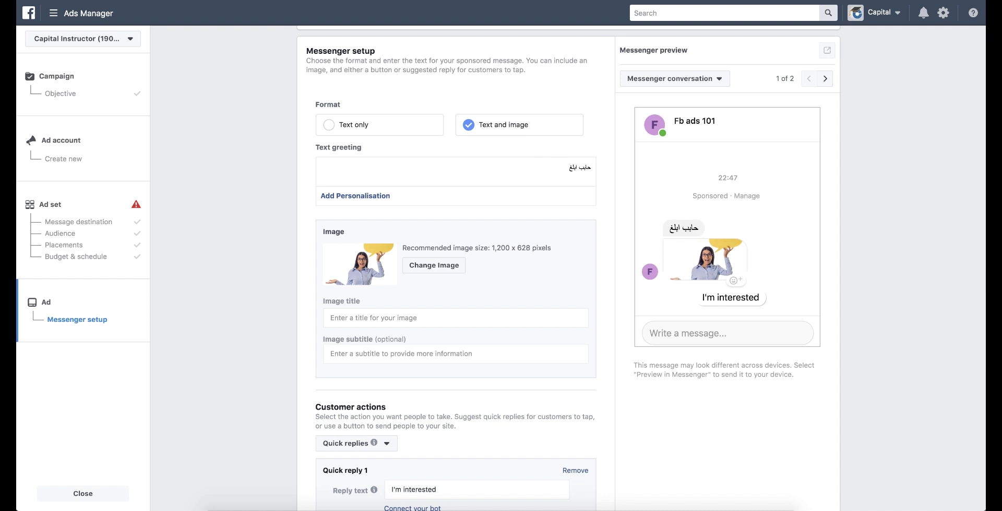
{"action": "type", "text": "ك يا"}
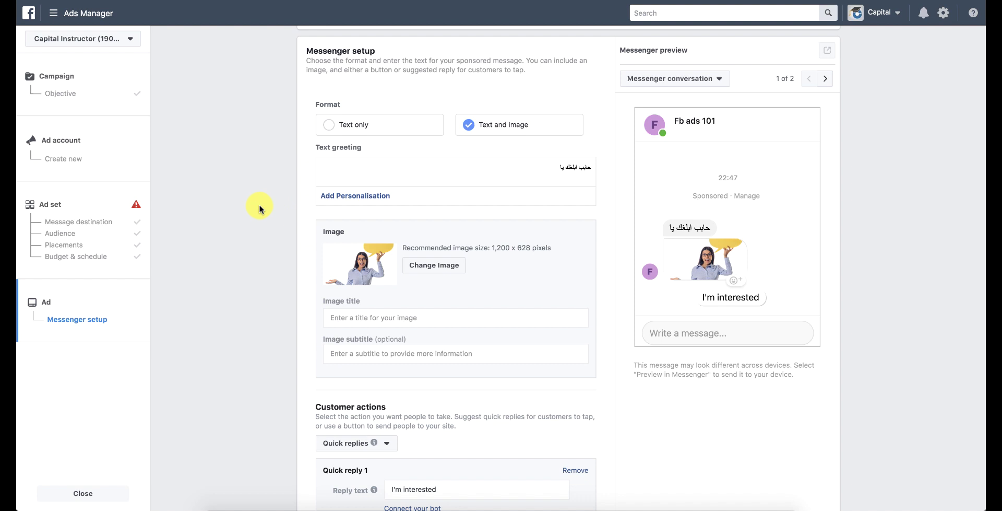
{"action": "left_click", "coordinate": [334, 195]}
{"action": "left_click", "coordinate": [373, 167]}
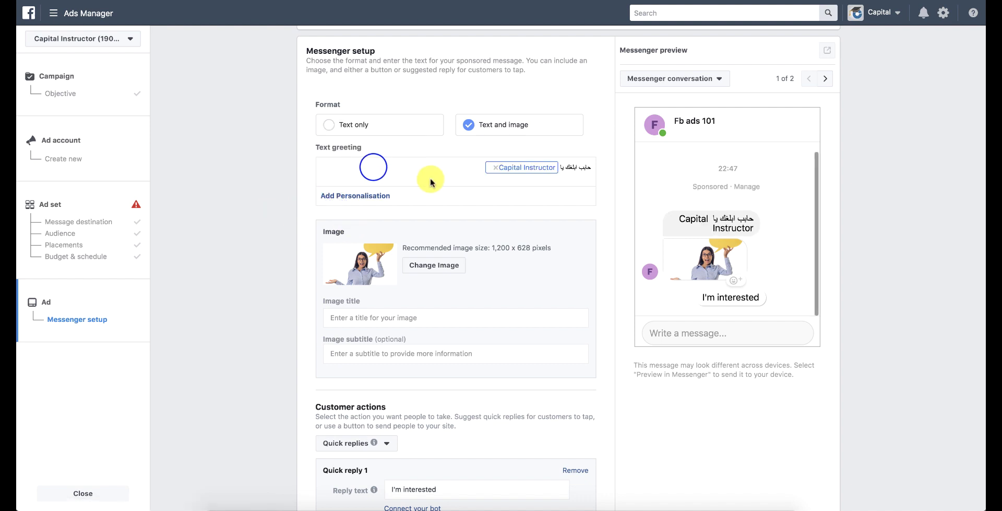
Step: Continue the text greeting after the personalisation field with "بالعرض الجديد الخاص بكورس اعلانات الفييس بوك"
{"action": "type", "text": "يا"}
{"action": "type", "text": "لعرض الجديييد الخاص بكو"}
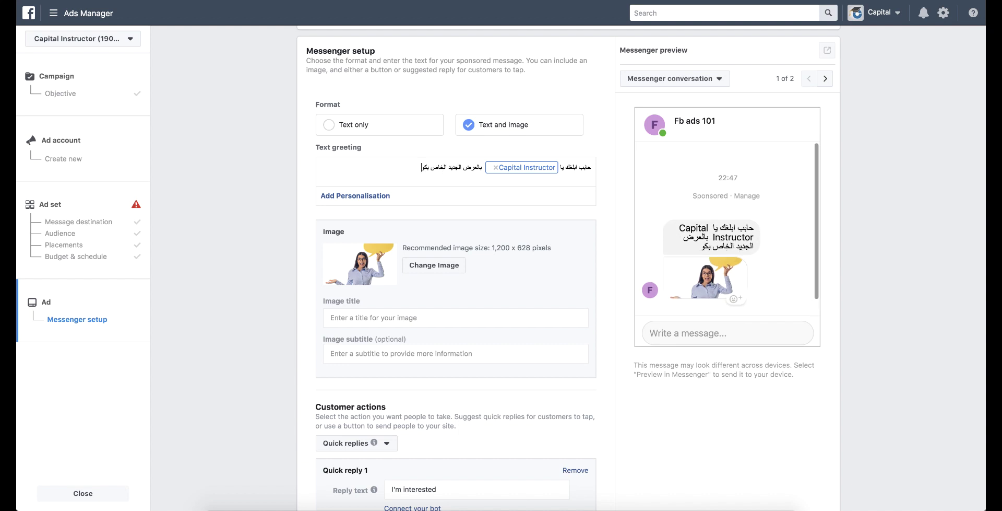
{"action": "type", "text": "انات الفيس بوك"}
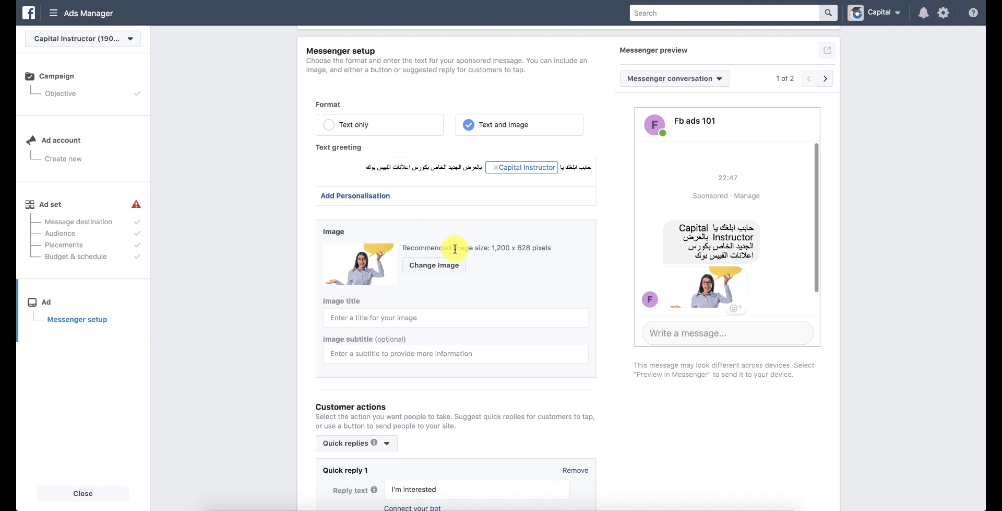
Step: Set the image title to "اعلانات الفييس بوك", reusing the course's subject from the end of the text greeting
{"action": "scroll", "coordinate": [455, 251], "scroll_direction": "down", "scroll_amount": 2}
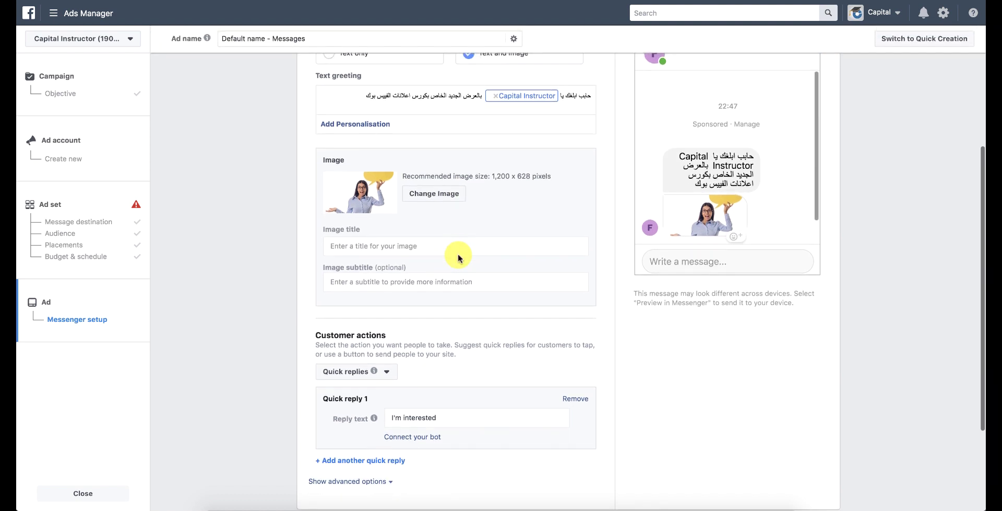
{"action": "left_click", "coordinate": [403, 246]}
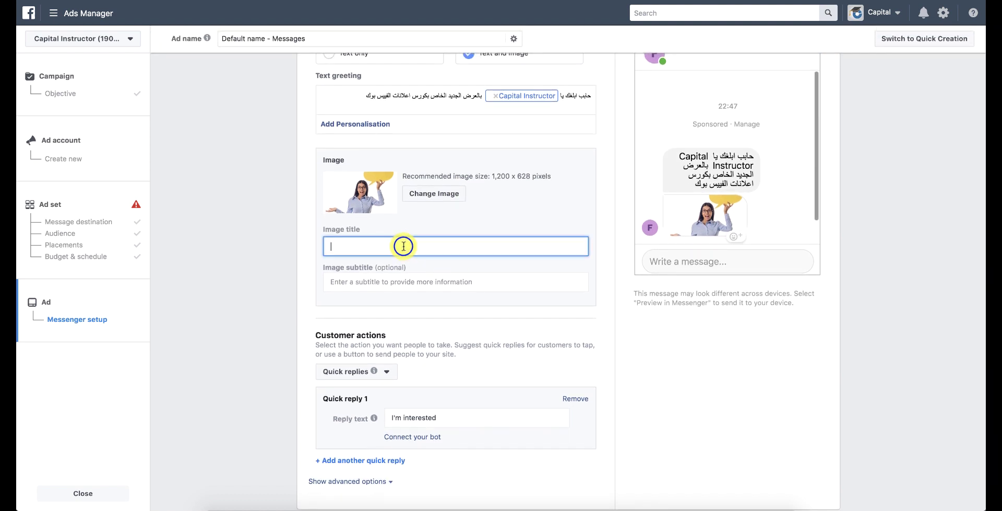
{"action": "left_click", "coordinate": [426, 98]}
{"action": "key", "text": "shift+End"}
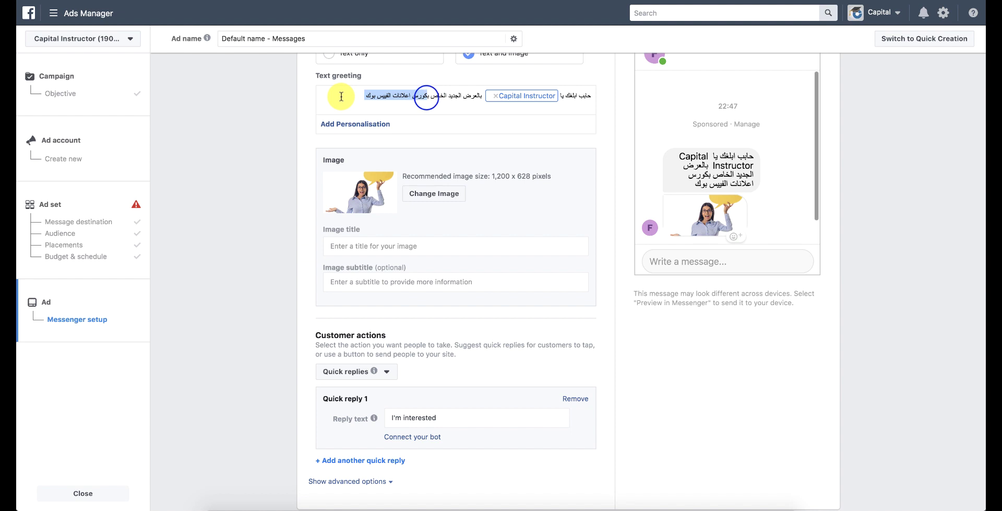
{"action": "left_click", "coordinate": [395, 98]}
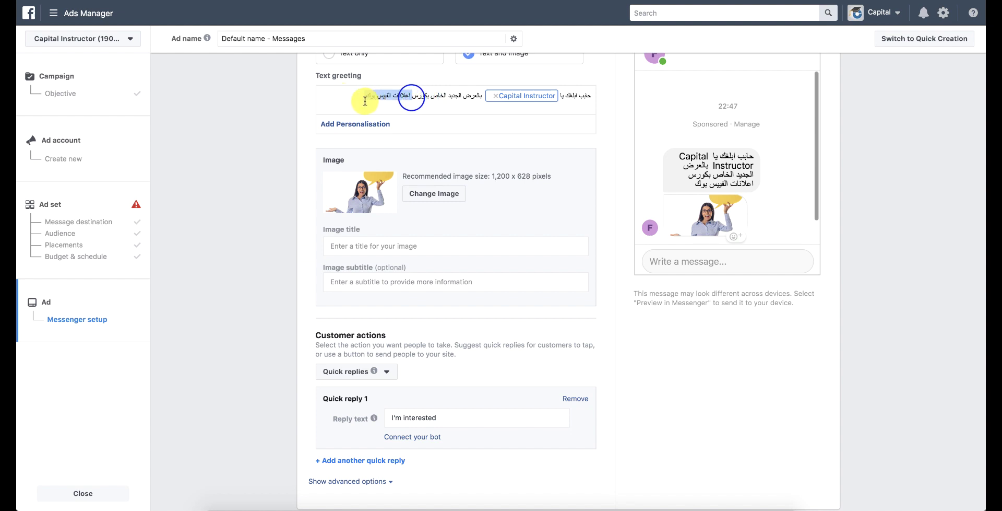
{"action": "left_click", "coordinate": [410, 247]}
{"action": "type", "text": "اعلانات الفيس بوك"}
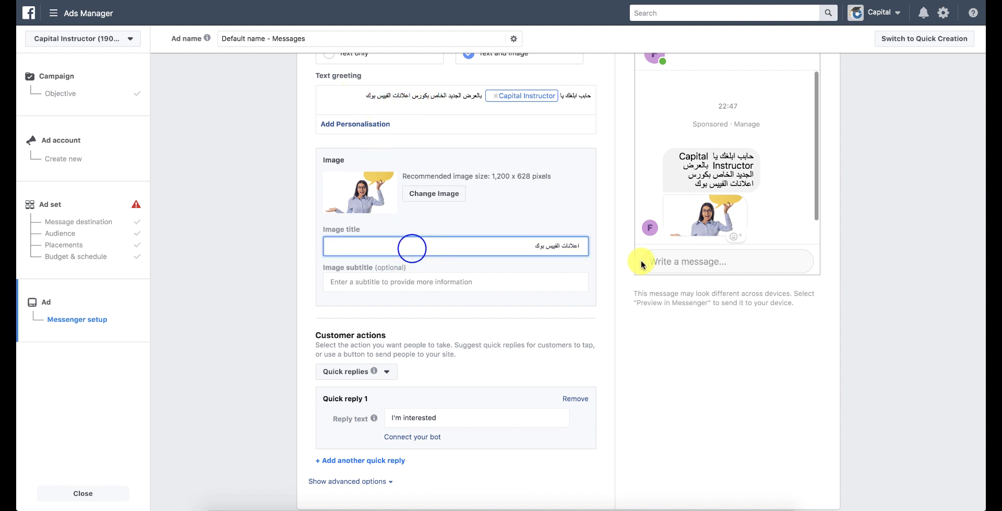
Step: Correct the spelling of the image title to "اعلانات الفيس بوك"
{"action": "scroll", "coordinate": [693, 146], "scroll_direction": "down", "scroll_amount": 1}
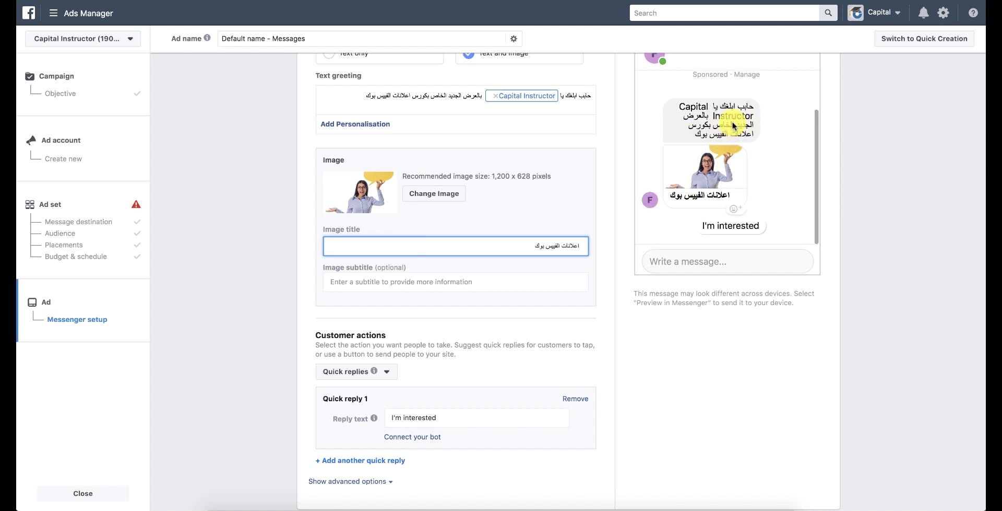
{"action": "key", "text": "Right"}
{"action": "key", "text": "Right"}
{"action": "key", "text": "Right"}
{"action": "key", "text": "Right"}
{"action": "key", "text": "Right"}
{"action": "key", "text": "Right"}
{"action": "key", "text": "BackSpace"}
{"action": "type", "text": "ف"}
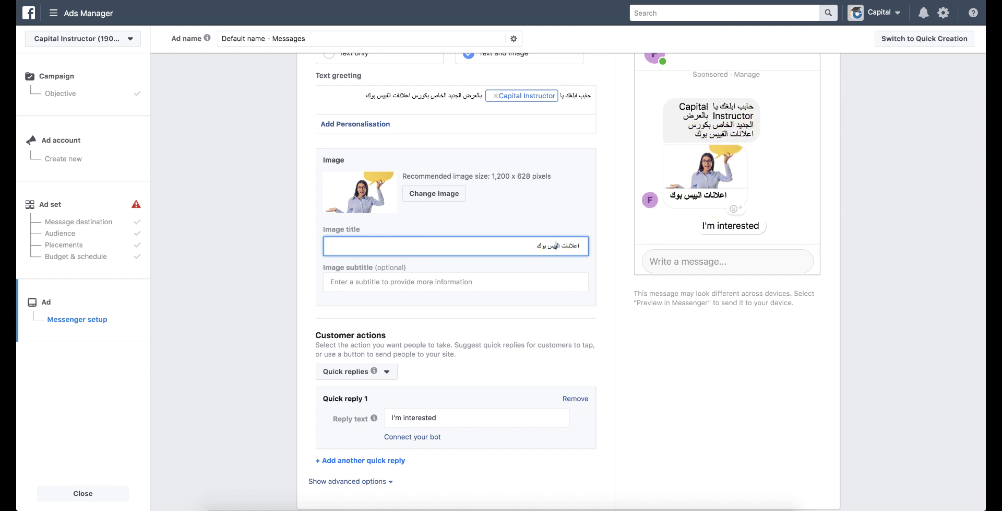
{"action": "left_click", "coordinate": [477, 327]}
Step: Try Buttons as the customer actions by adding a first button and opening its action choices
{"action": "scroll", "coordinate": [389, 266], "scroll_direction": "down", "scroll_amount": 2}
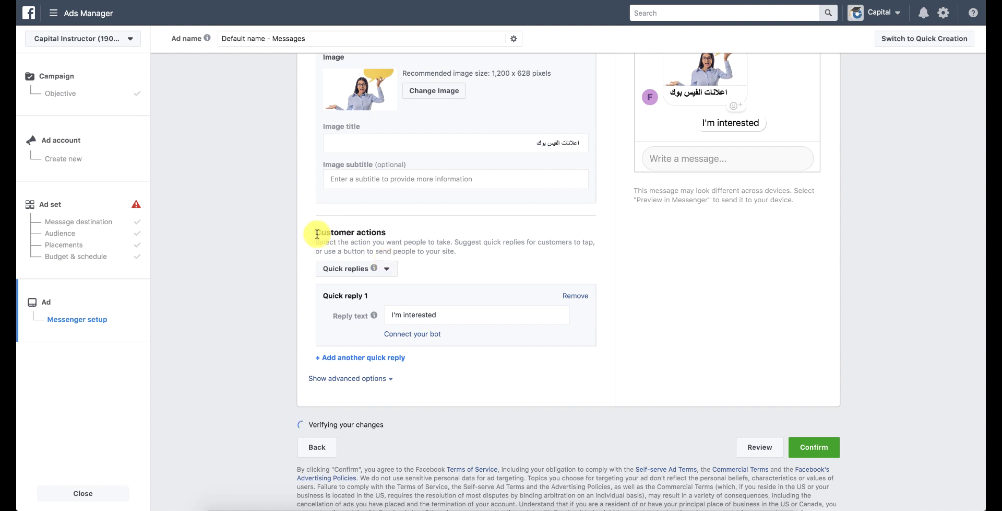
{"action": "left_click", "coordinate": [389, 272]}
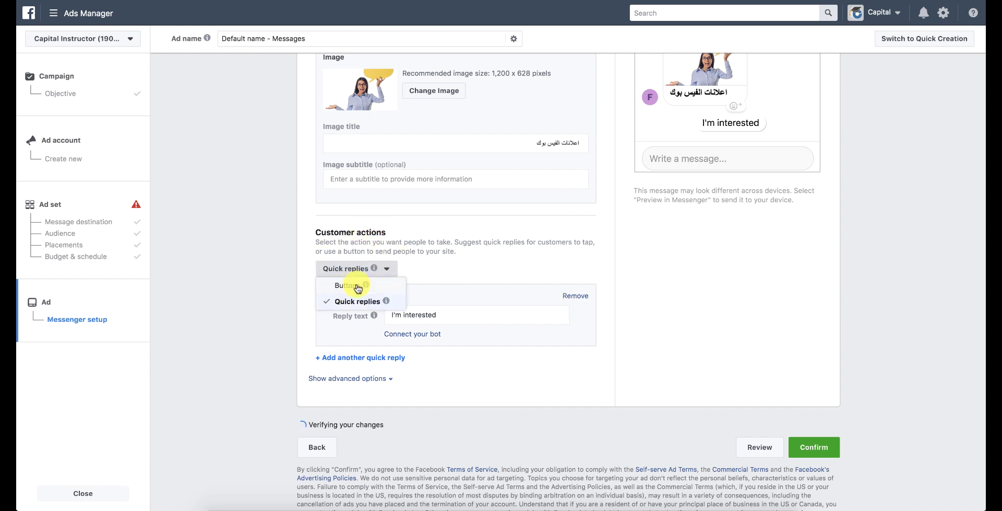
{"action": "left_click", "coordinate": [349, 285]}
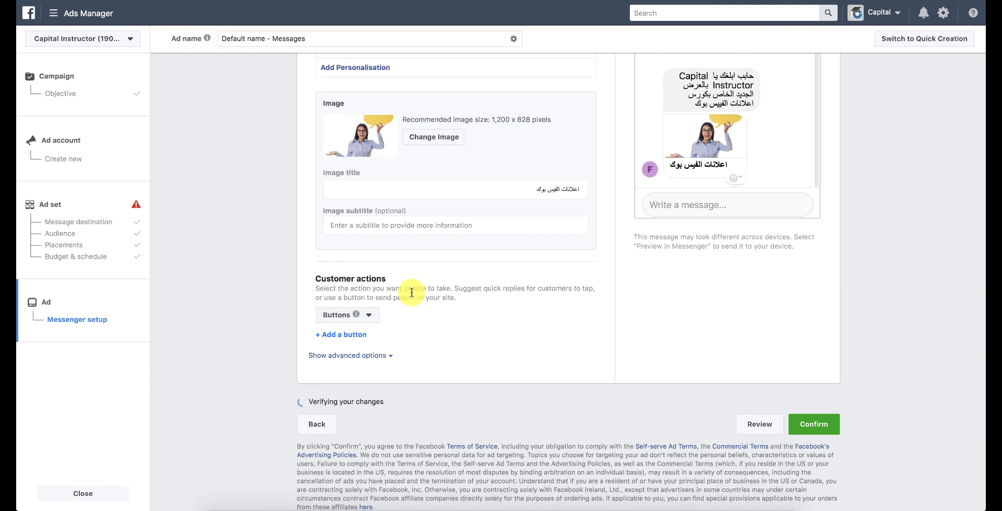
{"action": "left_click", "coordinate": [344, 334]}
{"action": "scroll", "coordinate": [342, 334], "scroll_direction": "down", "scroll_amount": 2}
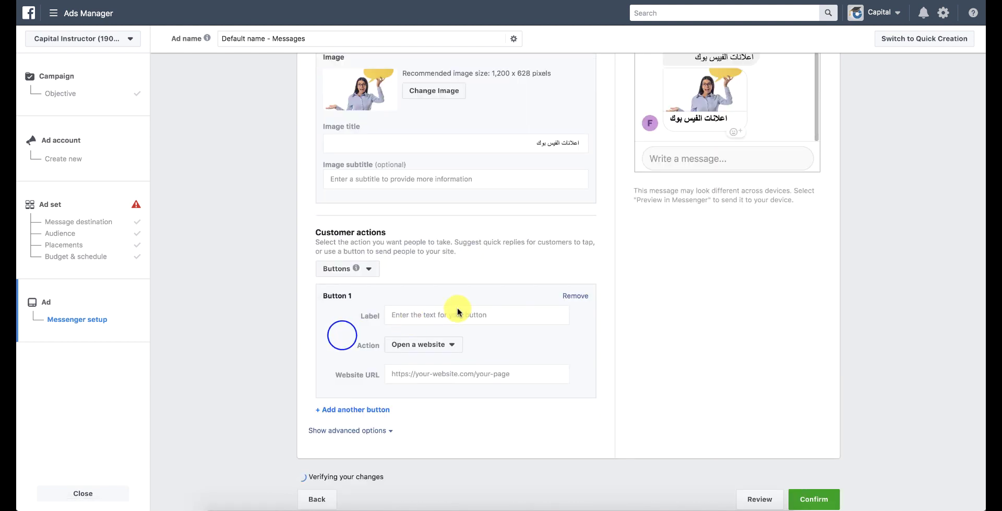
{"action": "left_click", "coordinate": [438, 345]}
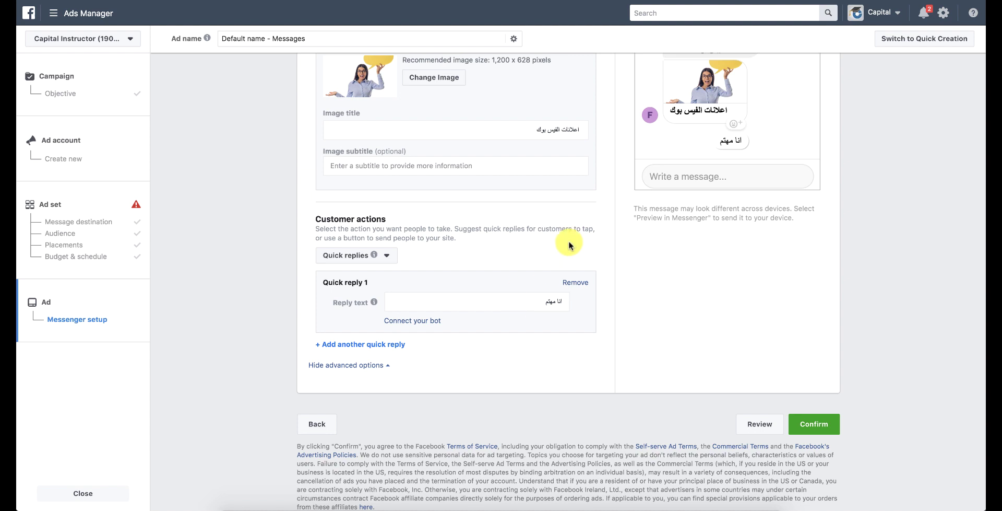
Step: Send a preview of the sponsored message to Messenger
{"action": "scroll", "coordinate": [573, 242], "scroll_direction": "up", "scroll_amount": 5}
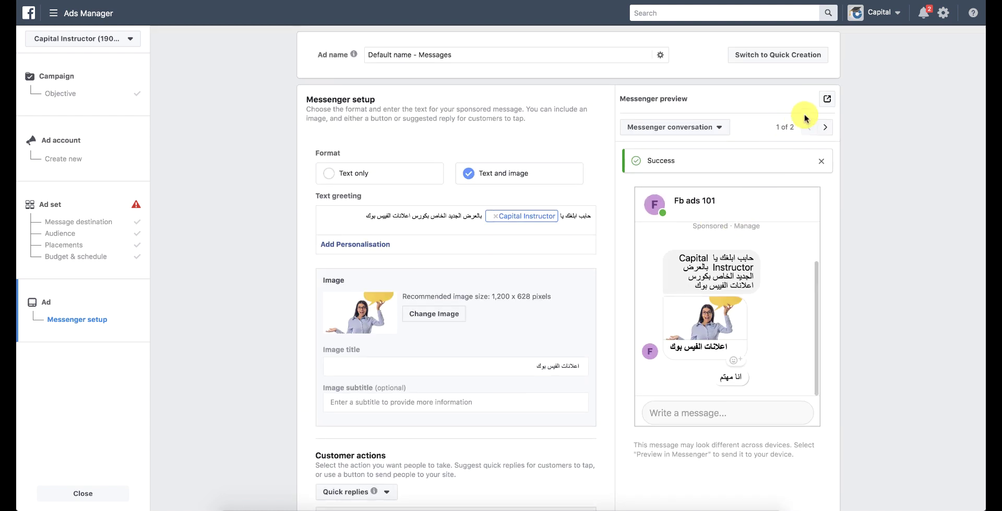
{"action": "left_click", "coordinate": [822, 102]}
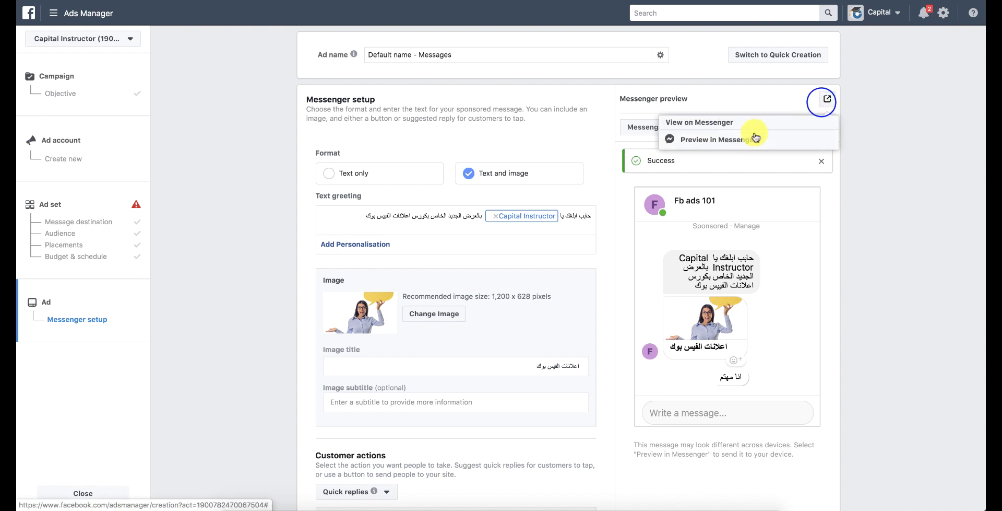
{"action": "left_click", "coordinate": [755, 137]}
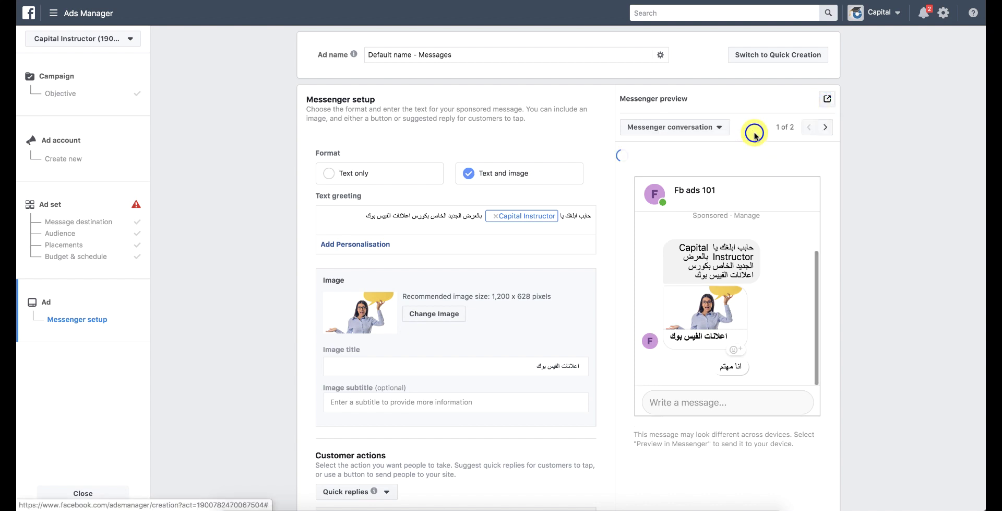
Step: Switch to Facebook, look through the preview message in the Fb ads 101 chat and try its quick reply
{"action": "left_click", "coordinate": [271, 4]}
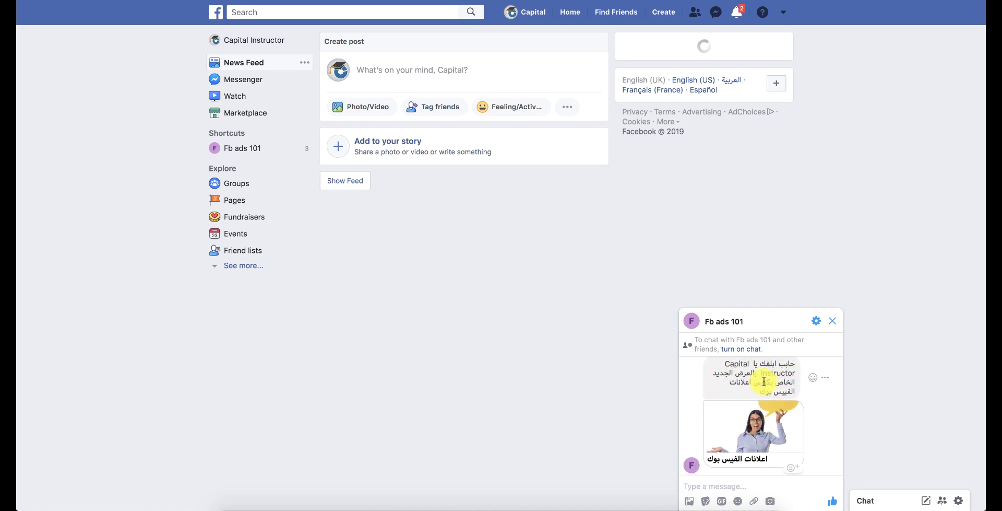
{"action": "scroll", "coordinate": [749, 407], "scroll_direction": "down", "scroll_amount": 2}
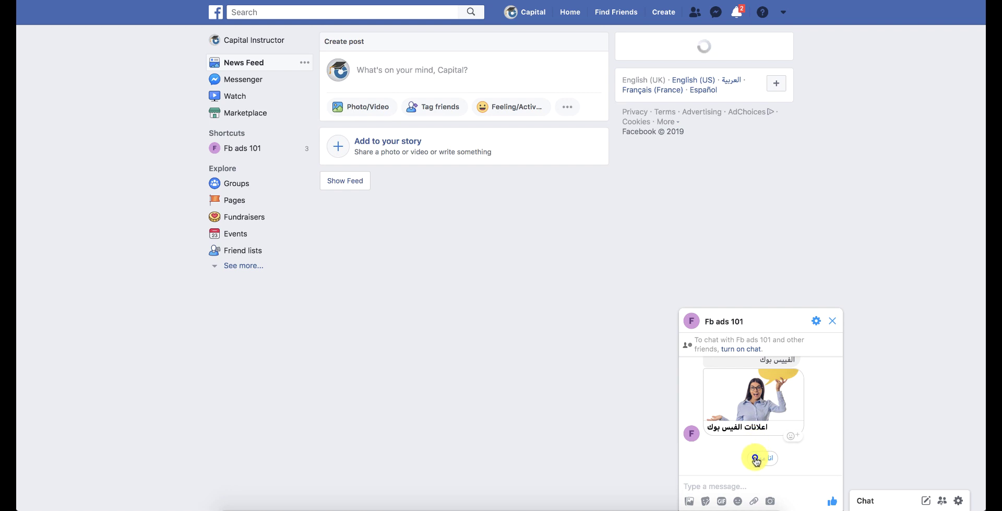
{"action": "left_click", "coordinate": [756, 458]}
{"action": "left_click", "coordinate": [750, 487]}
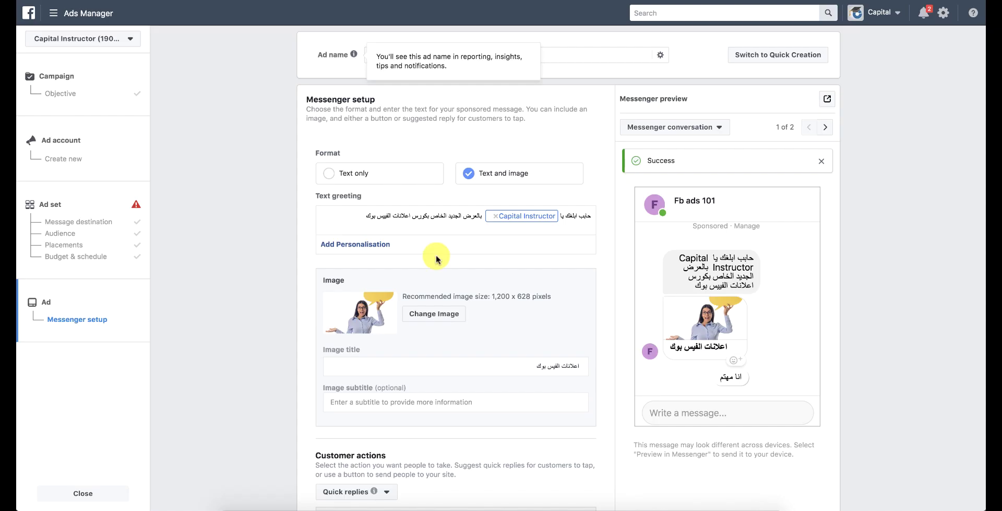
Step: Try to confirm the sponsored message ad, and return to the start of its Messenger setup
{"action": "scroll", "coordinate": [437, 253], "scroll_direction": "down", "scroll_amount": 4}
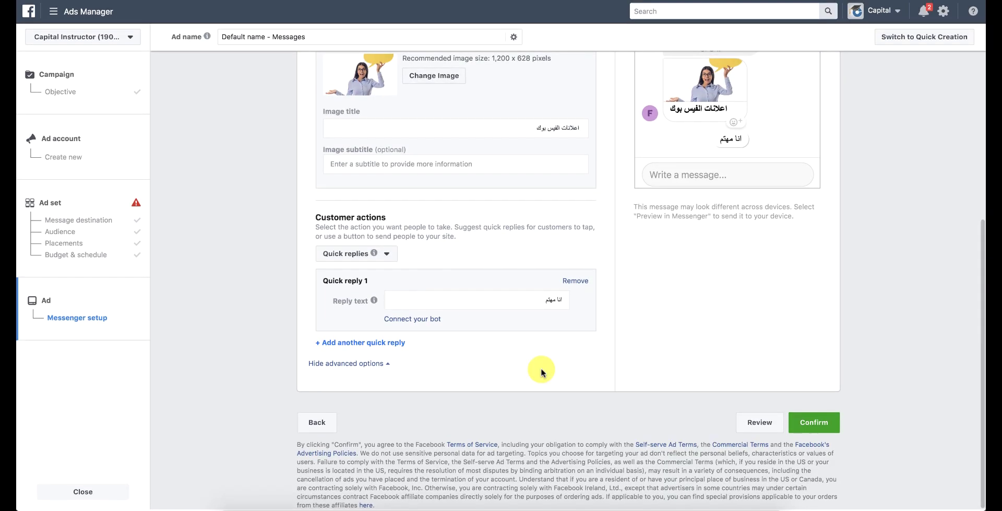
{"action": "left_click", "coordinate": [823, 427]}
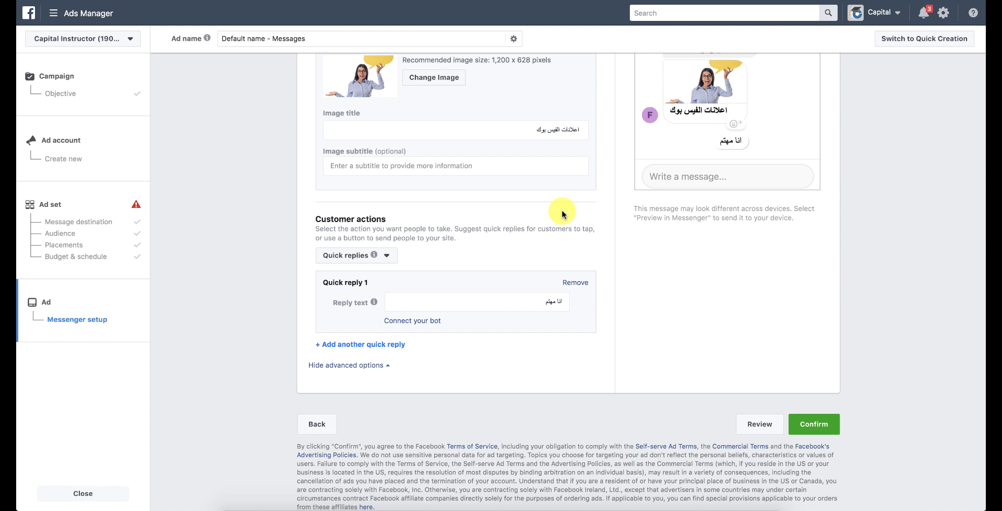
{"action": "scroll", "coordinate": [562, 211], "scroll_direction": "up", "scroll_amount": 5}
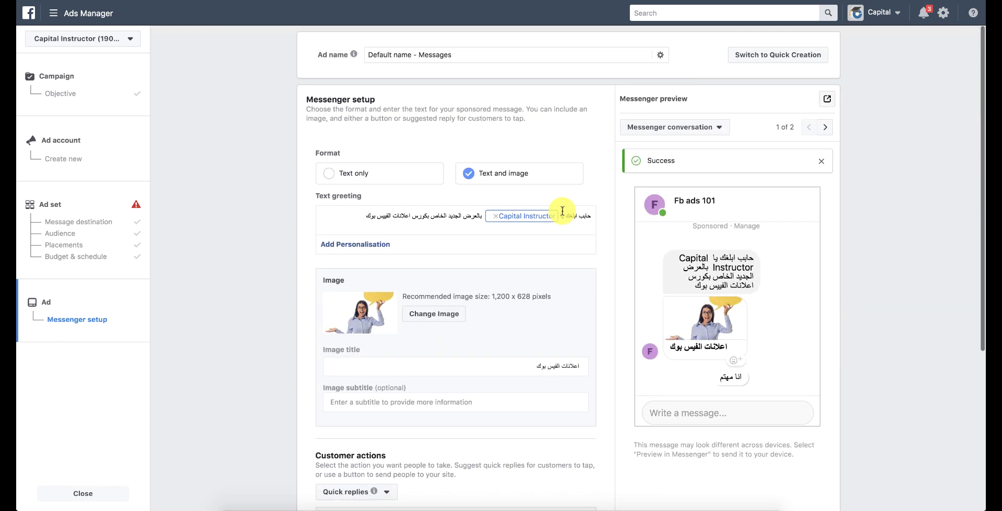